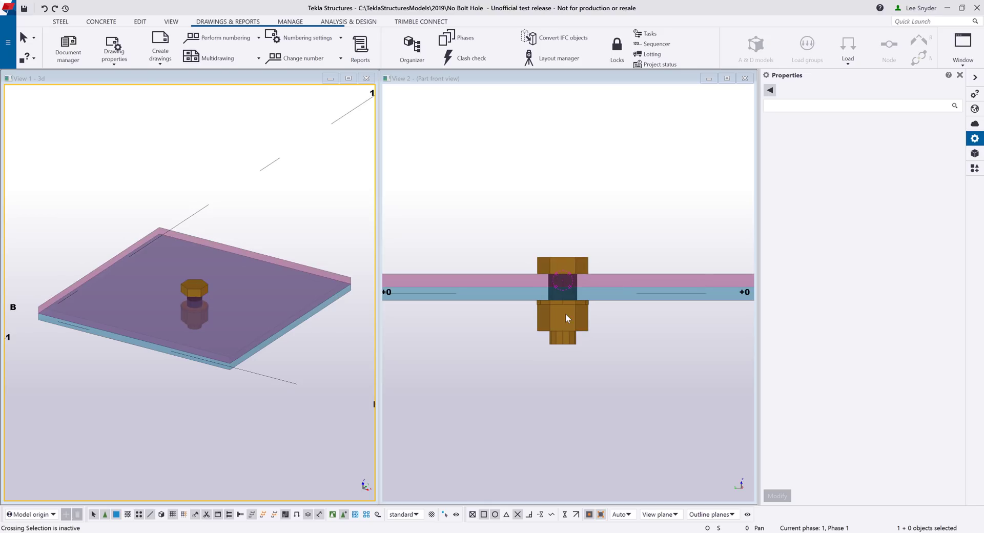
# - Select the bolt and tick its first Special hole option for the top plate
pyautogui.click(567, 328)
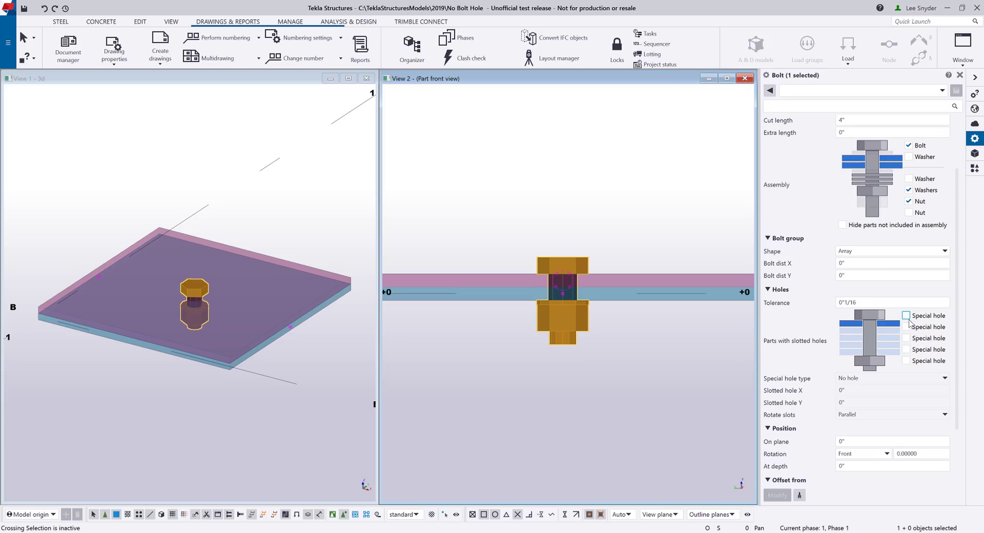
pyautogui.click(902, 315)
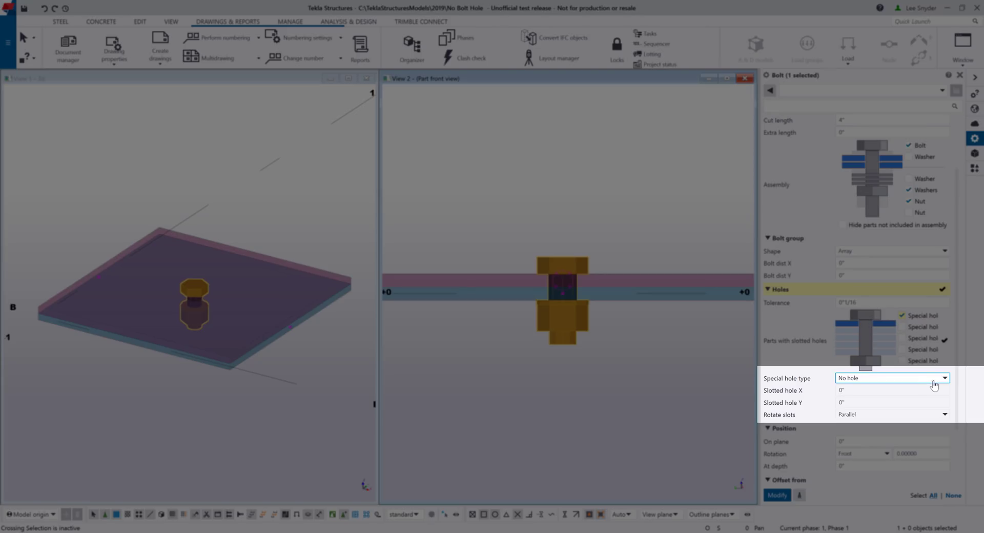
# - Set the bolt's special hole type to No hole for both plates, then close View 2
pyautogui.click(934, 385)
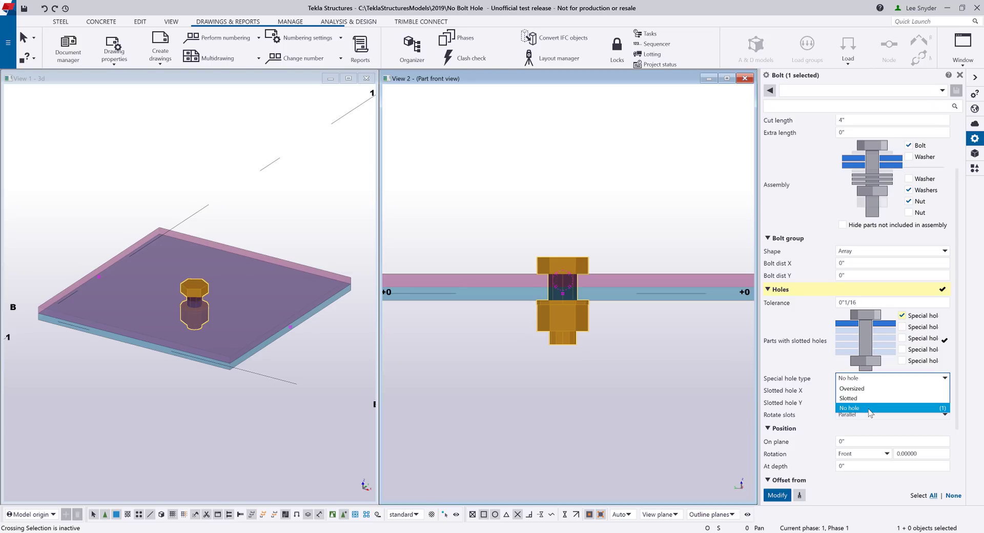
pyautogui.click(870, 409)
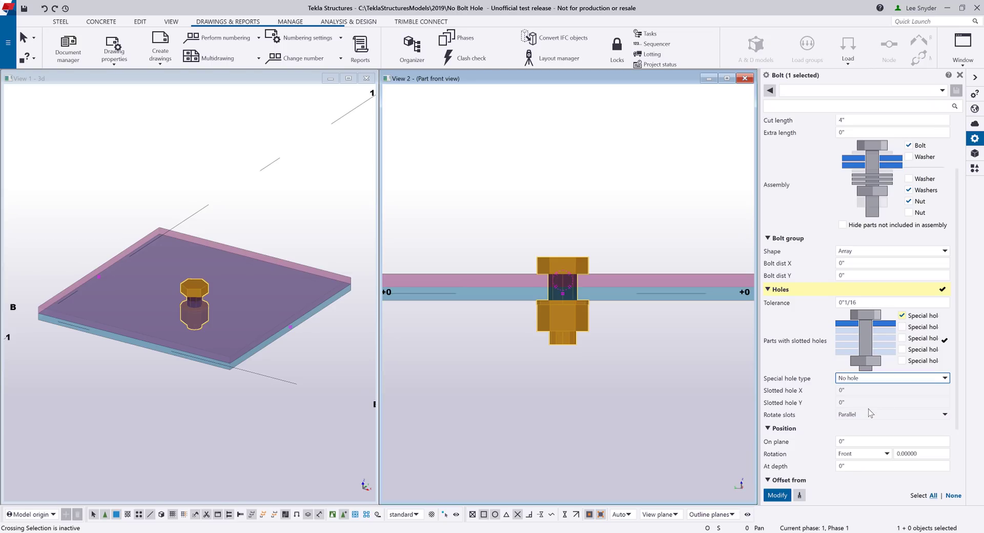
pyautogui.click(778, 496)
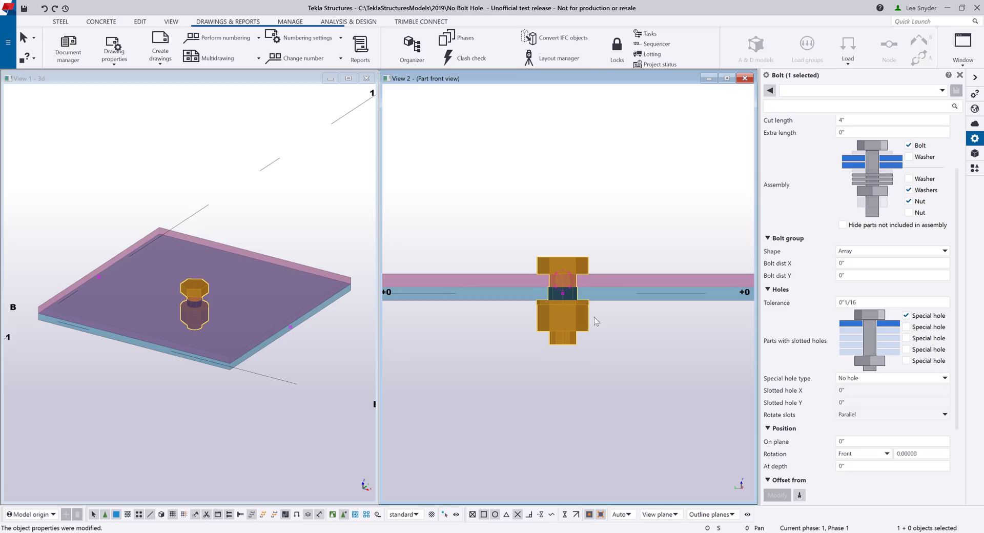
pyautogui.click(905, 327)
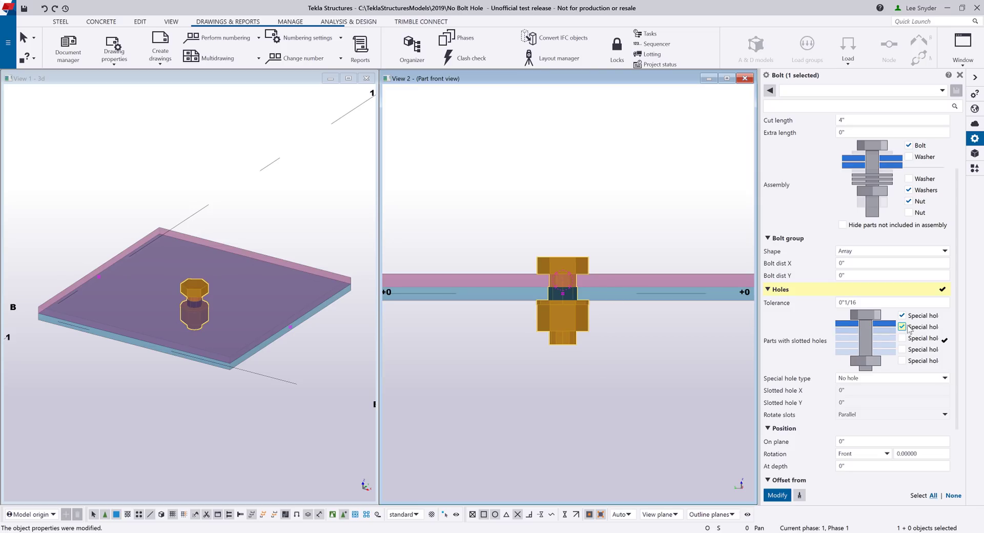
pyautogui.click(778, 495)
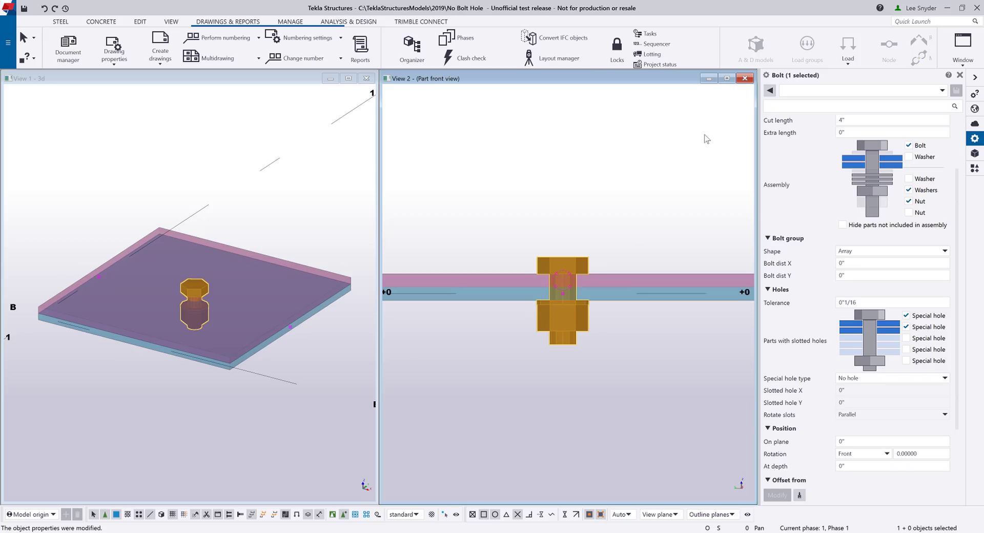
pyautogui.click(741, 78)
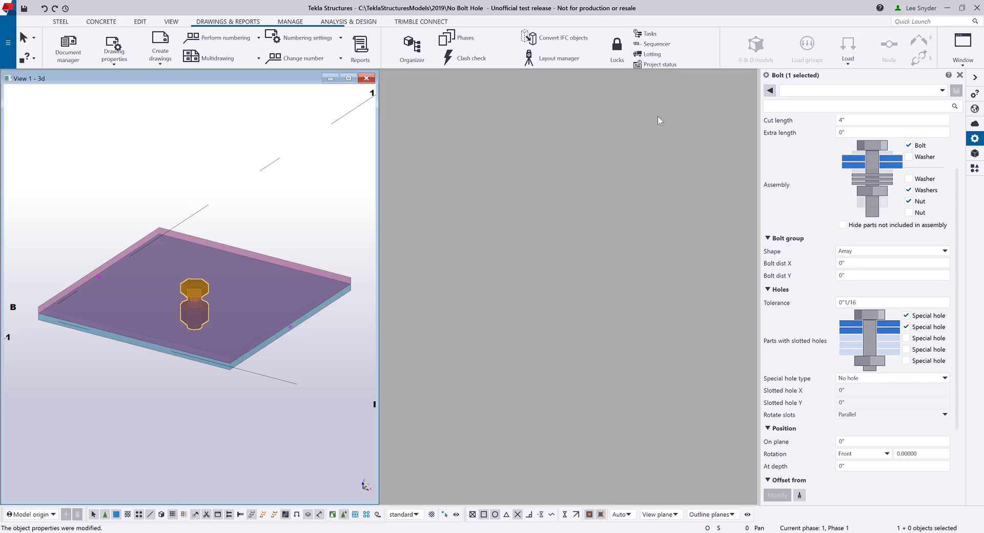
# - Make ELEVATION ON GRID A visible from the view list and zoom in on the wall panels
pyautogui.click(170, 22)
pyautogui.click(69, 49)
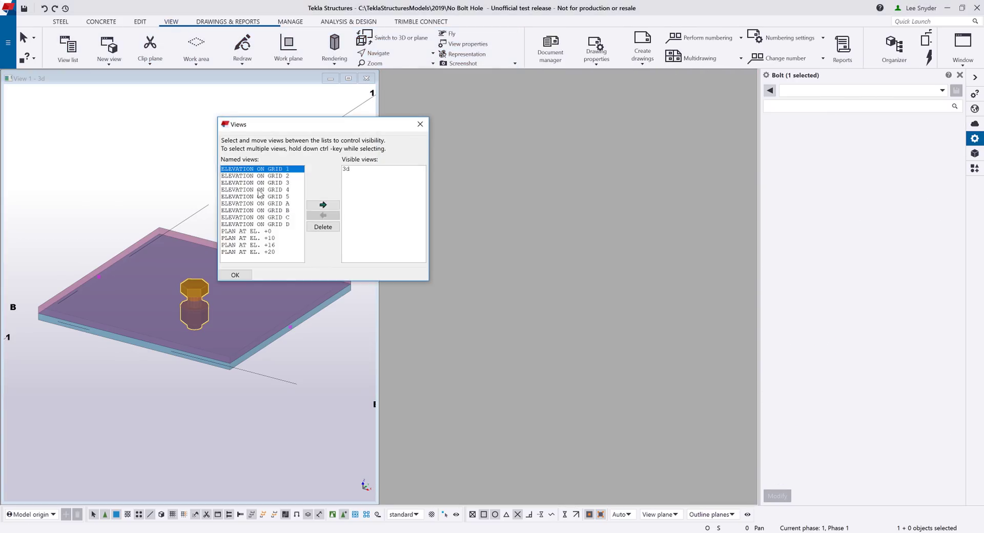
pyautogui.click(256, 203)
pyautogui.click(323, 204)
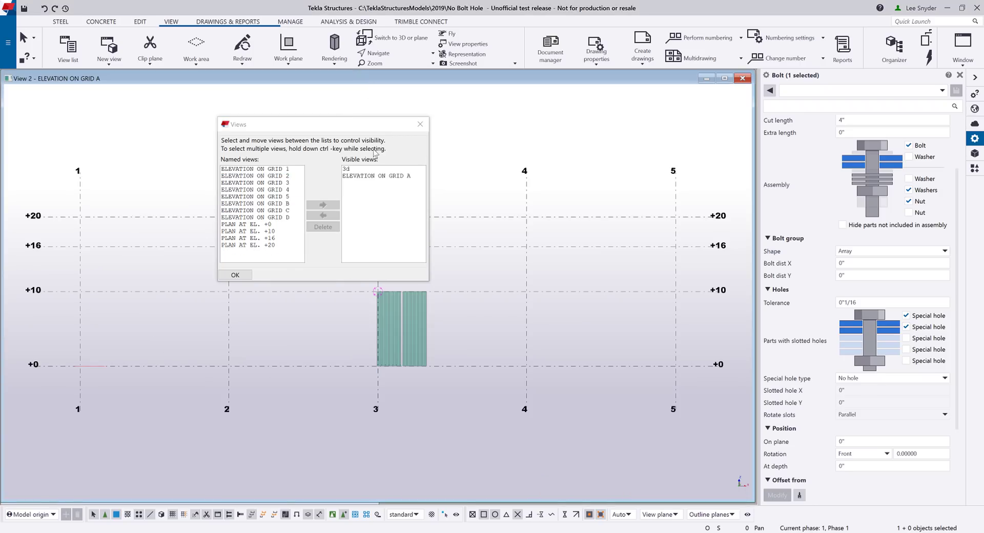
pyautogui.click(420, 124)
pyautogui.scroll(3, 395, 326)
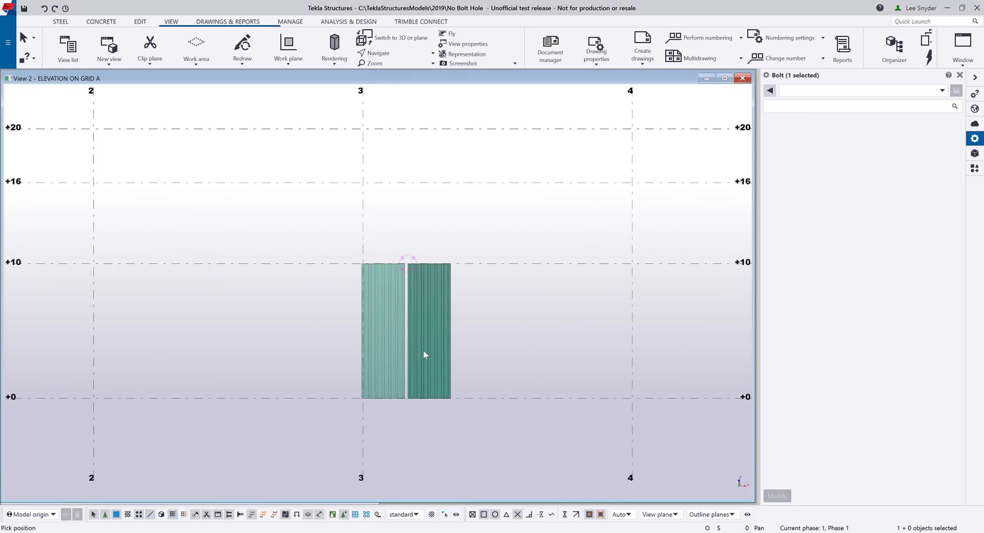
pyautogui.hotkey('ctrl', 'p')
pyautogui.scroll(5, 439, 277)
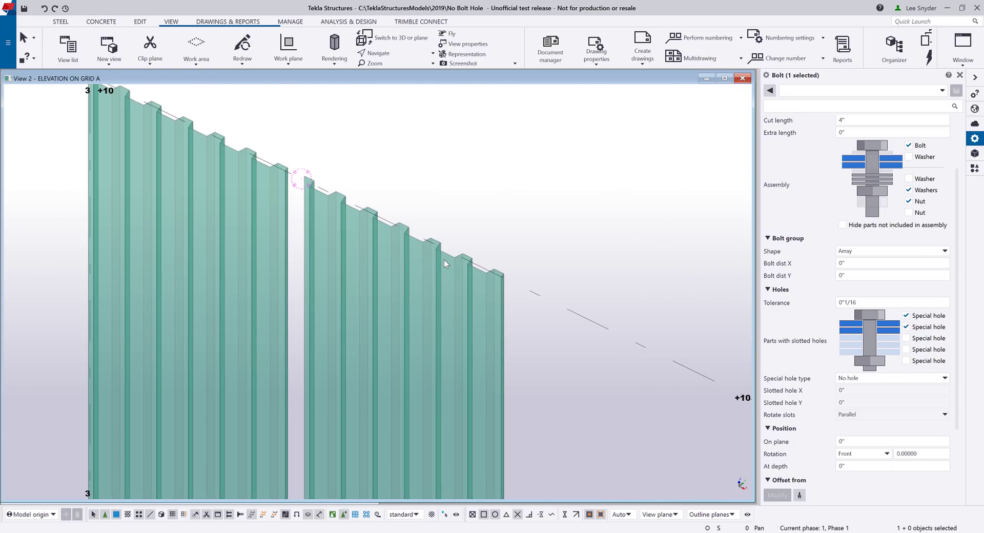
pyautogui.scroll(-3, 444, 259)
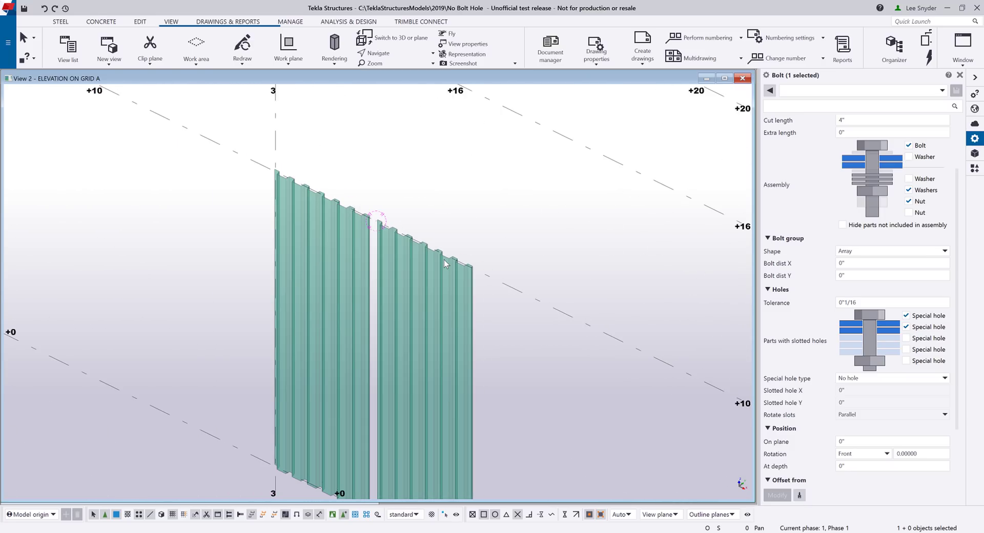
pyautogui.hotkey('ctrl', 'p')
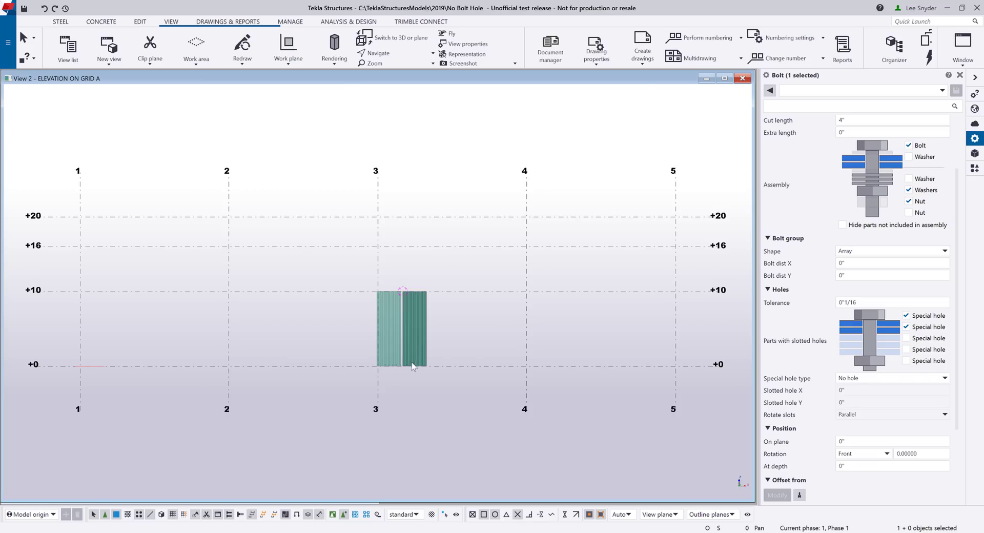
pyautogui.scroll(8, 338, 389)
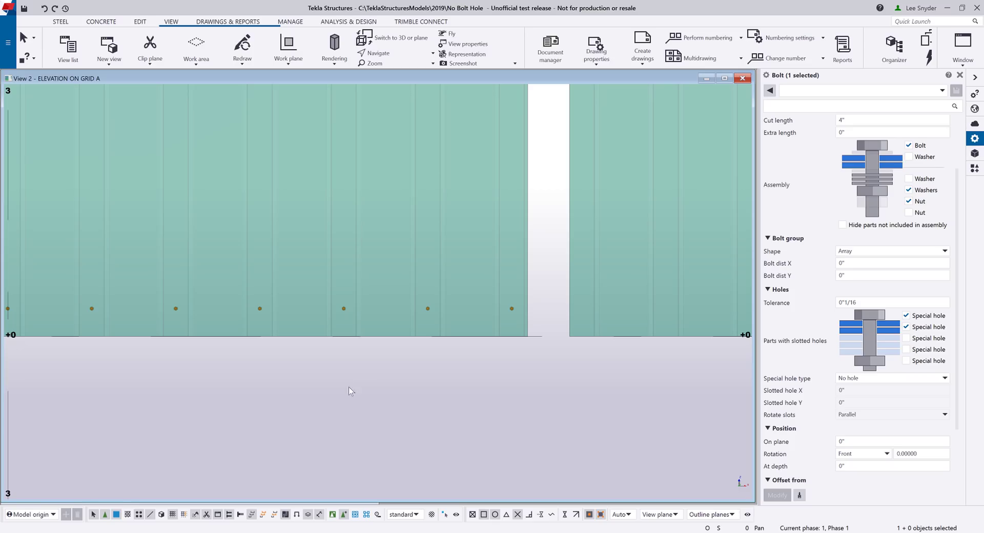
# - Select the left and right wall panels together to compare their marks B1 and B2
pyautogui.scroll(5, 512, 345)
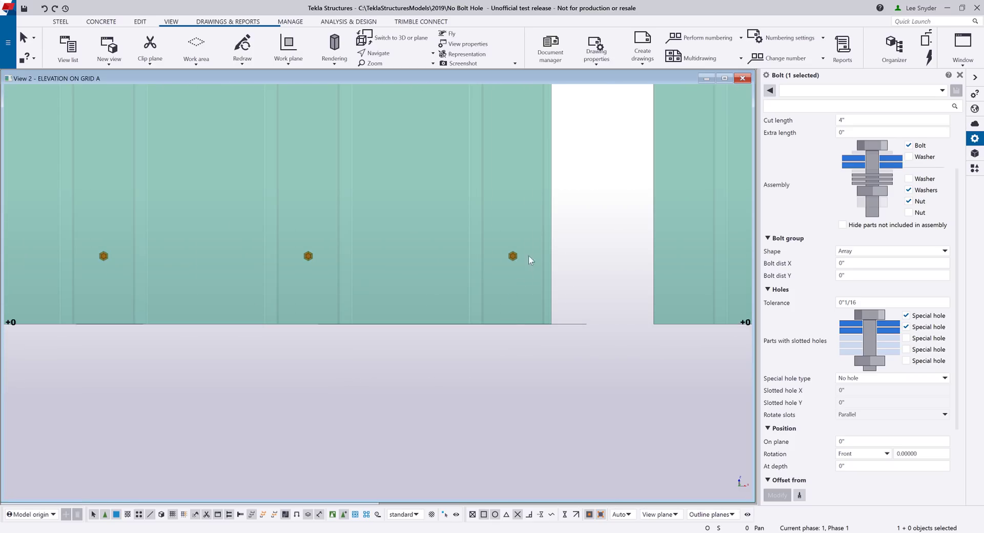
pyautogui.click(542, 256)
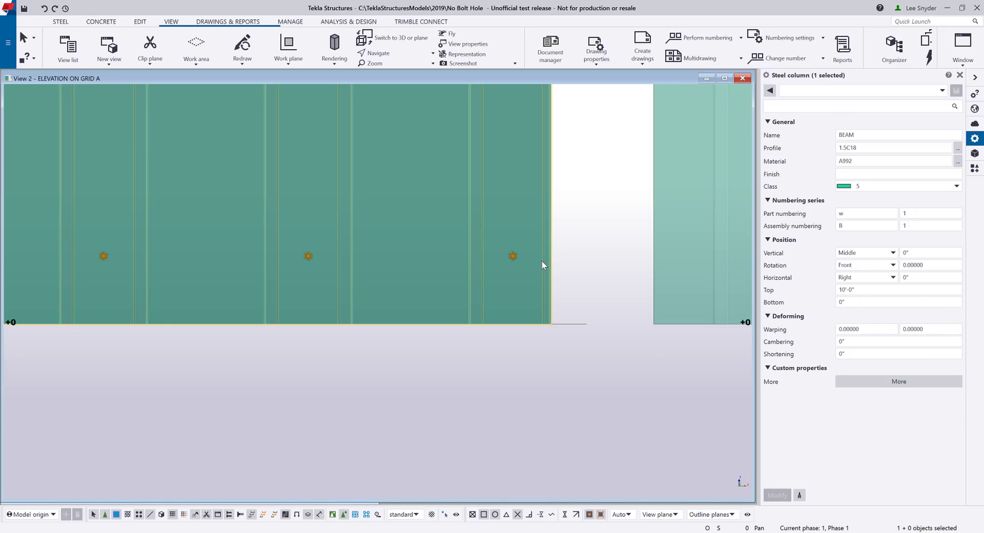
pyautogui.scroll(-4, 542, 261)
pyautogui.keyDown('ctrl'); pyautogui.click(534, 180); pyautogui.keyUp('ctrl')
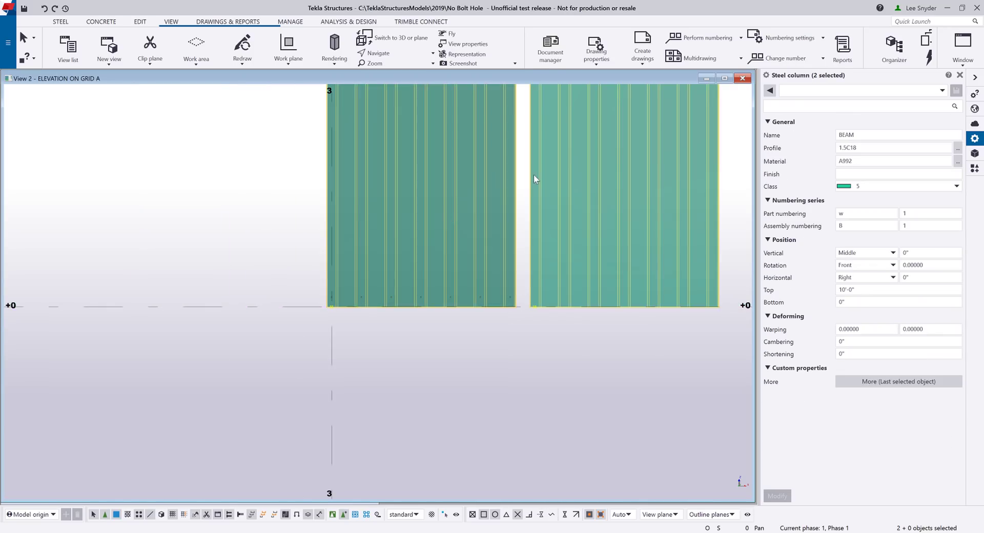
pyautogui.moveTo(534, 180); pyautogui.dragTo(487, 345, button='middle')
pyautogui.scroll(-2, 491, 352)
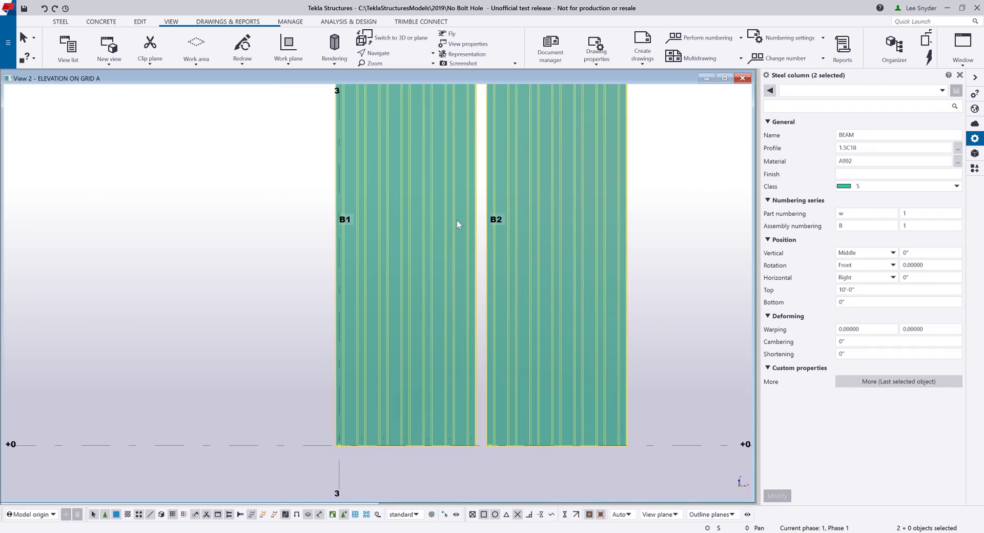
pyautogui.scroll(5, 472, 442)
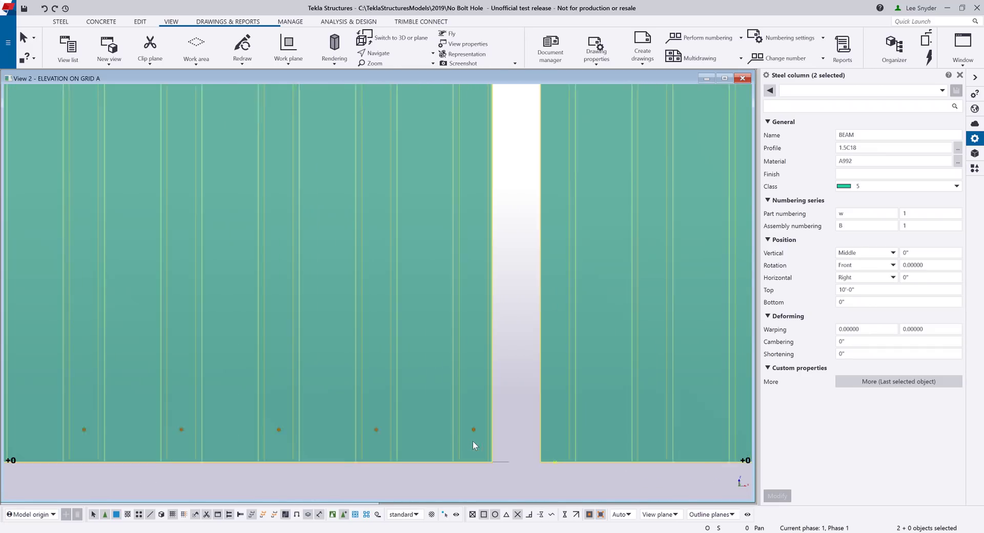
pyautogui.scroll(2, 473, 440)
# - Tick the first Special hole option on the panel bolt and apply the No hole setting
pyautogui.click(473, 422)
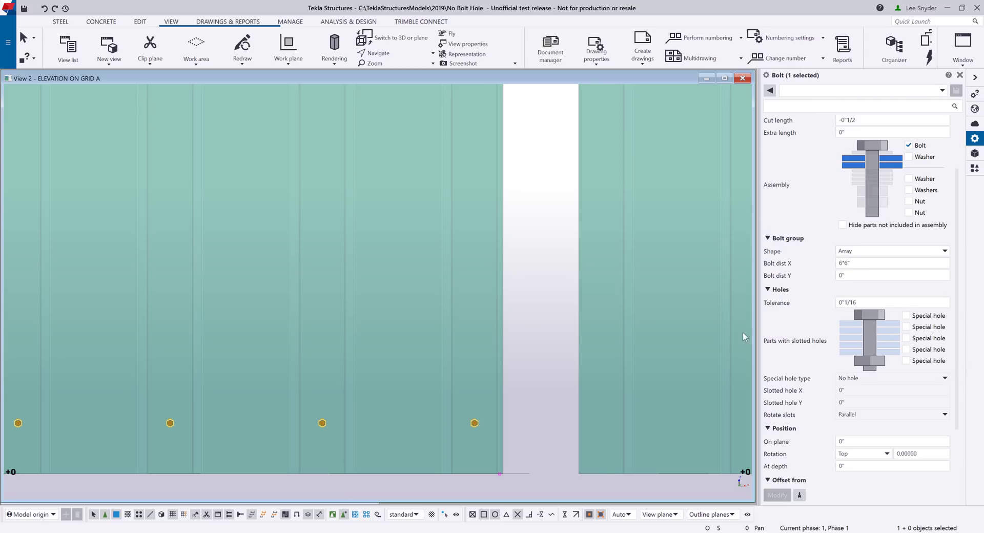
pyautogui.click(908, 317)
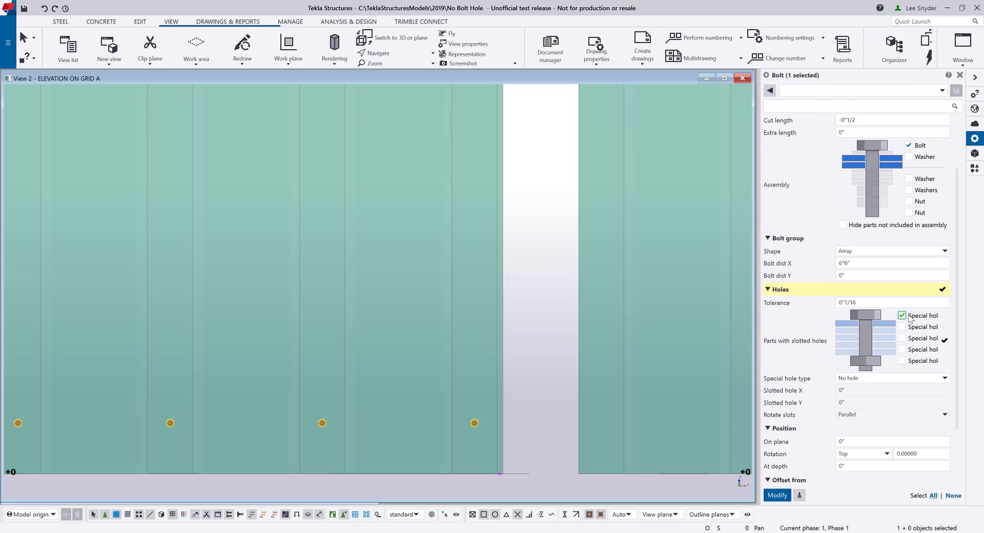
pyautogui.click(777, 495)
pyautogui.scroll(-3, 466, 406)
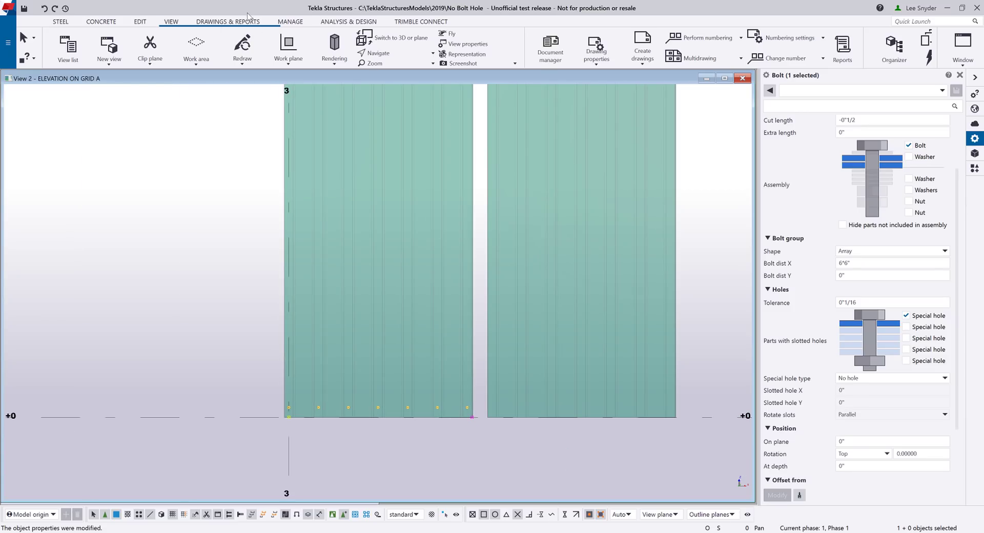
# - Renumber all parts so both wall panels share mark B1, then close the grid A elevation
pyautogui.click(230, 21)
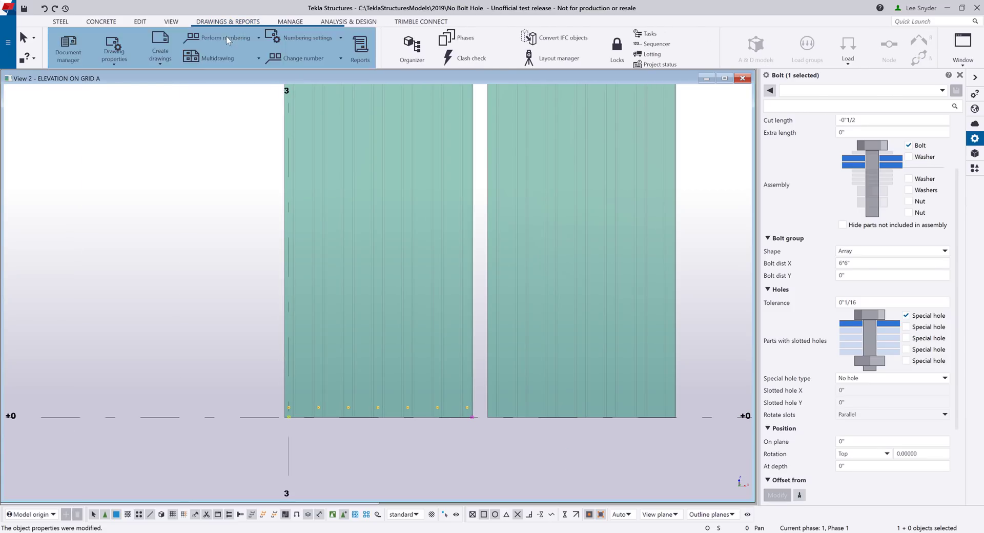
pyautogui.click(259, 38)
pyautogui.click(219, 109)
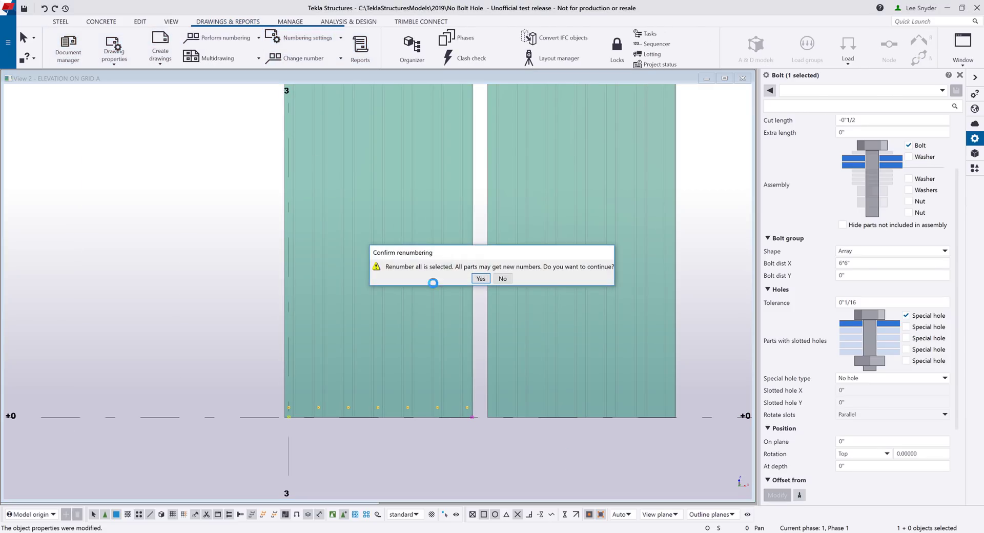
pyautogui.click(480, 278)
pyautogui.scroll(-4, 459, 343)
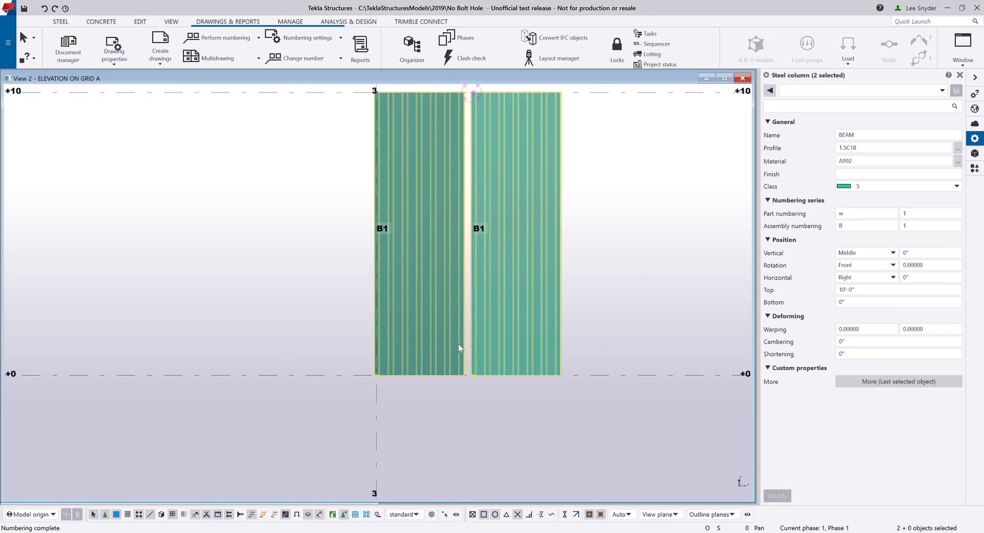
pyautogui.scroll(2, 467, 278)
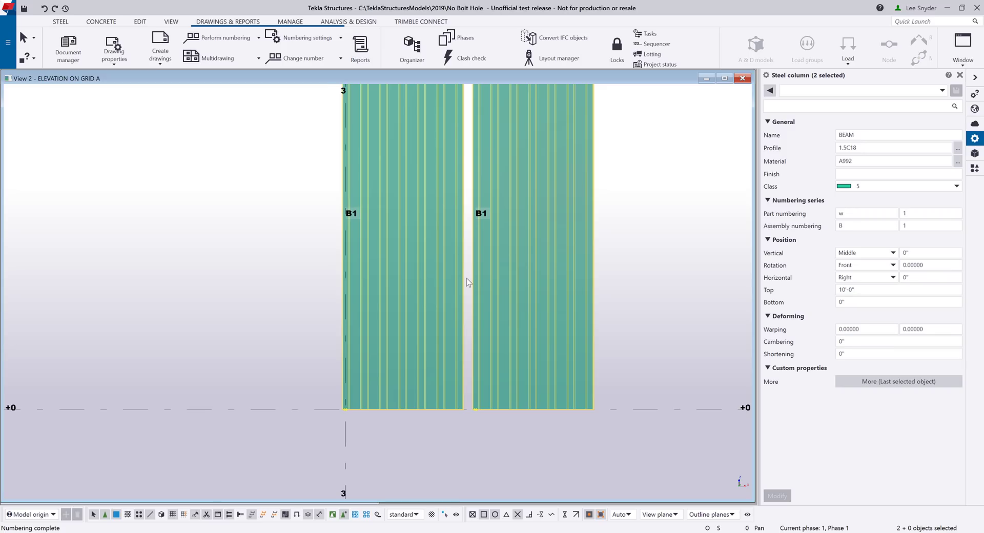
pyautogui.click(742, 78)
pyautogui.click(171, 21)
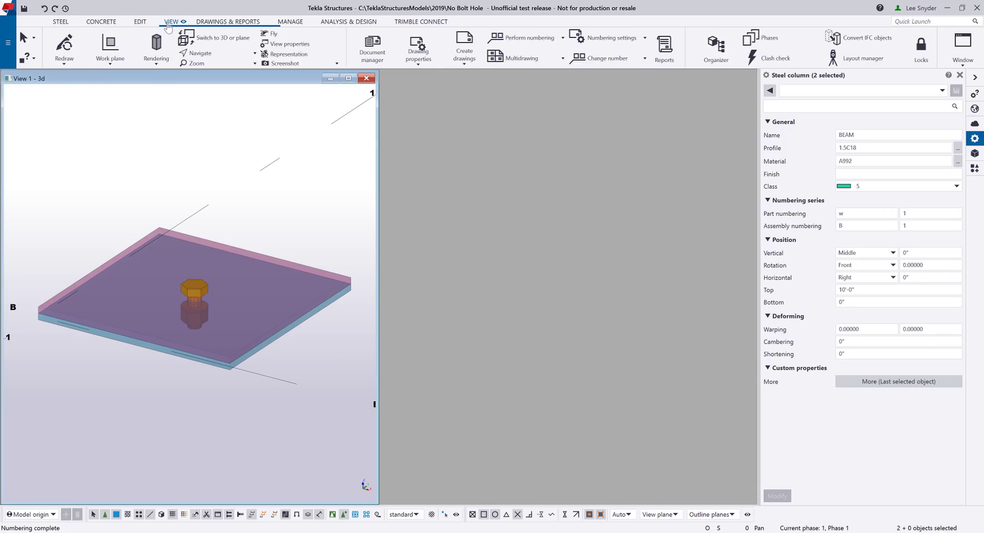
# - Open ELEVATION ON GRID B and zoom to the beams and diagonal brace at grid 4
pyautogui.click(68, 47)
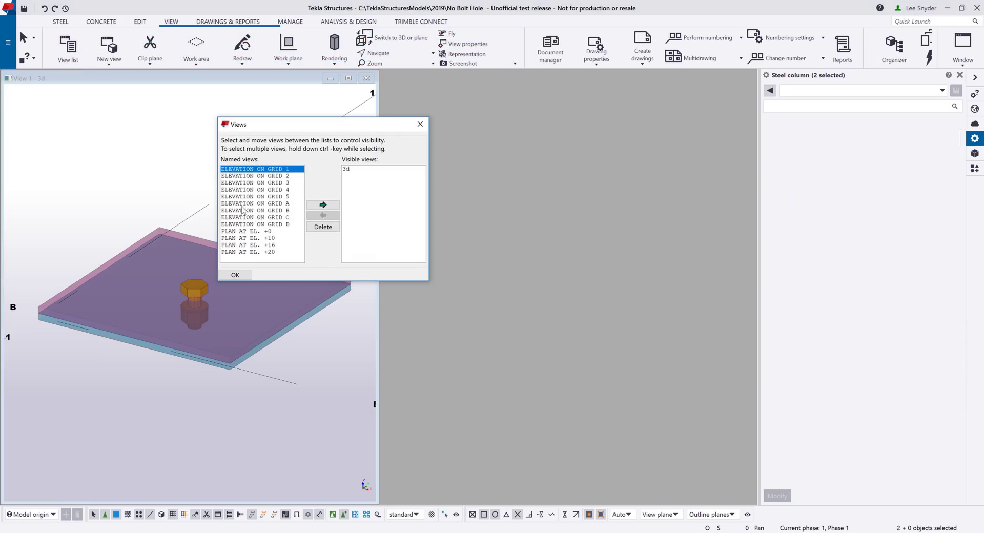
pyautogui.doubleClick(275, 210)
pyautogui.click(420, 124)
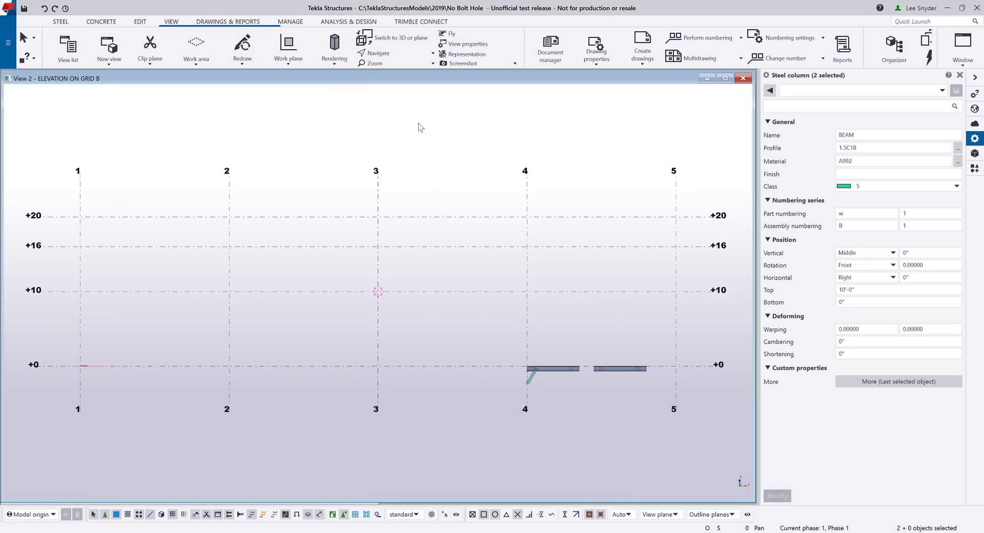
pyautogui.scroll(5, 586, 392)
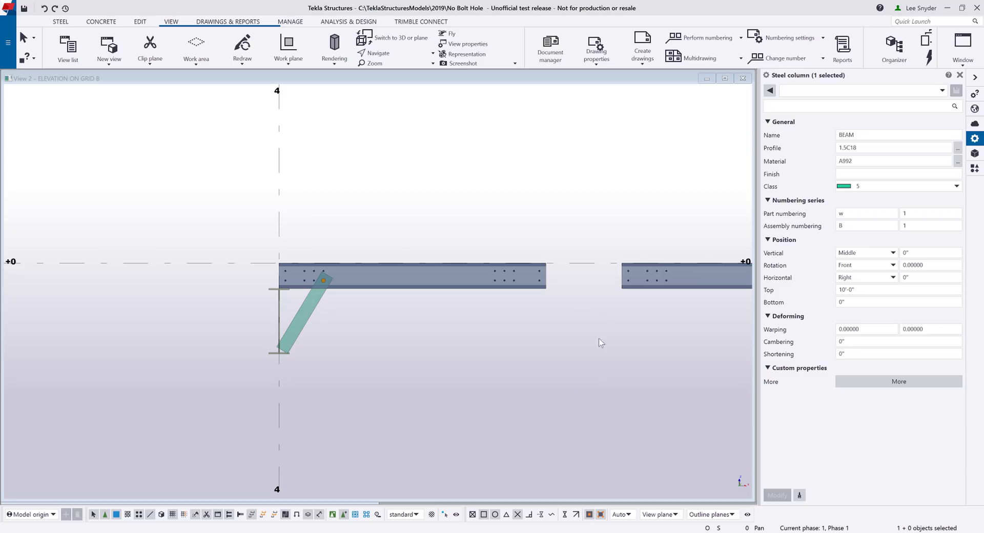
pyautogui.click(642, 279)
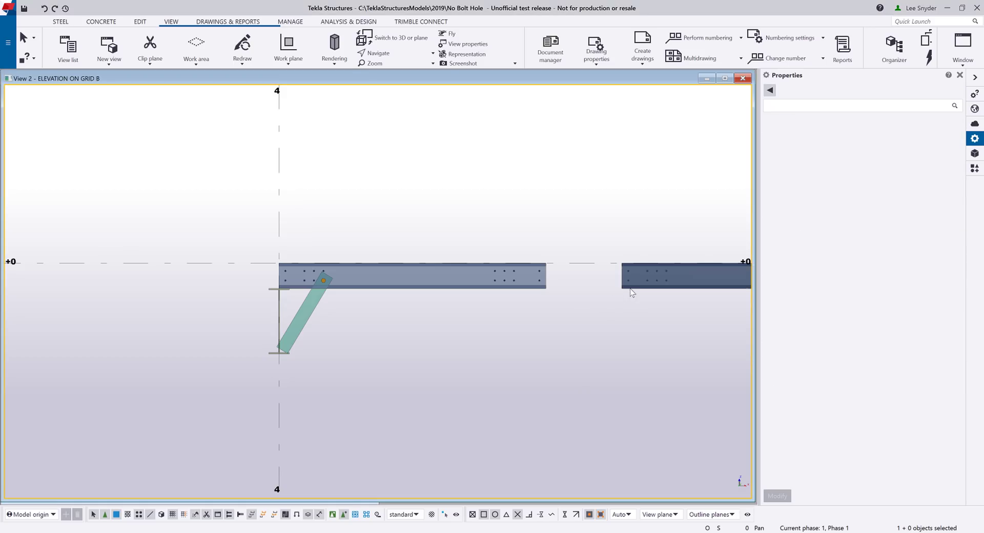
pyautogui.keyDown('ctrl'); pyautogui.moveTo(636, 289); pyautogui.dragTo(493, 372, button='middle'); pyautogui.keyUp('ctrl')
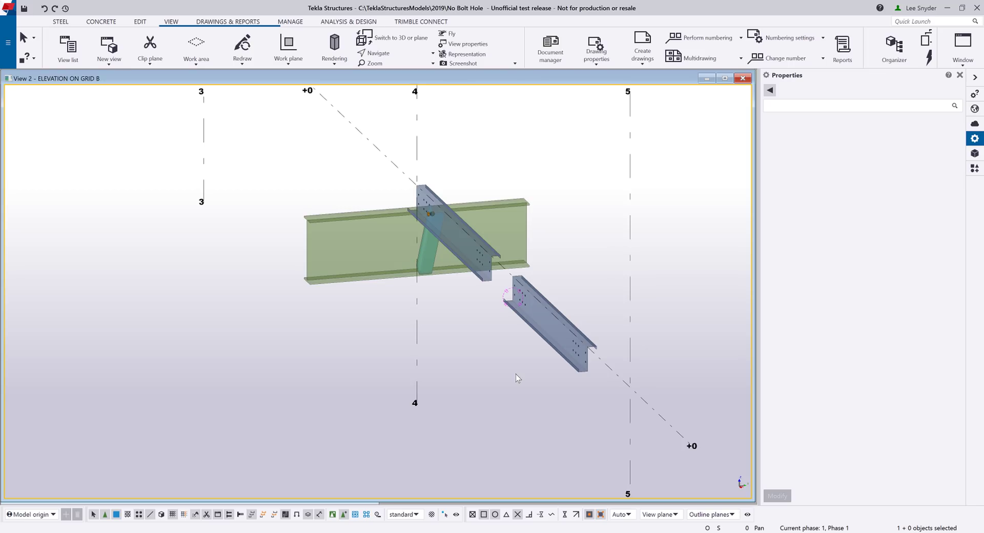
pyautogui.hotkey('ctrl', 'p')
# - Zoom into the brace-to-left-beam connection to inspect its bolt's No hole properties
pyautogui.scroll(5, 516, 374)
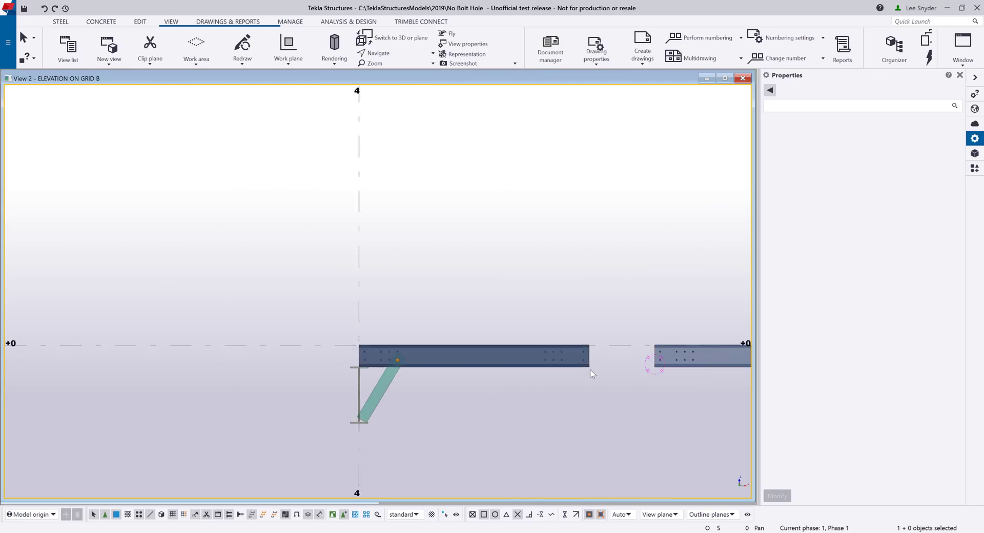
pyautogui.scroll(4, 589, 369)
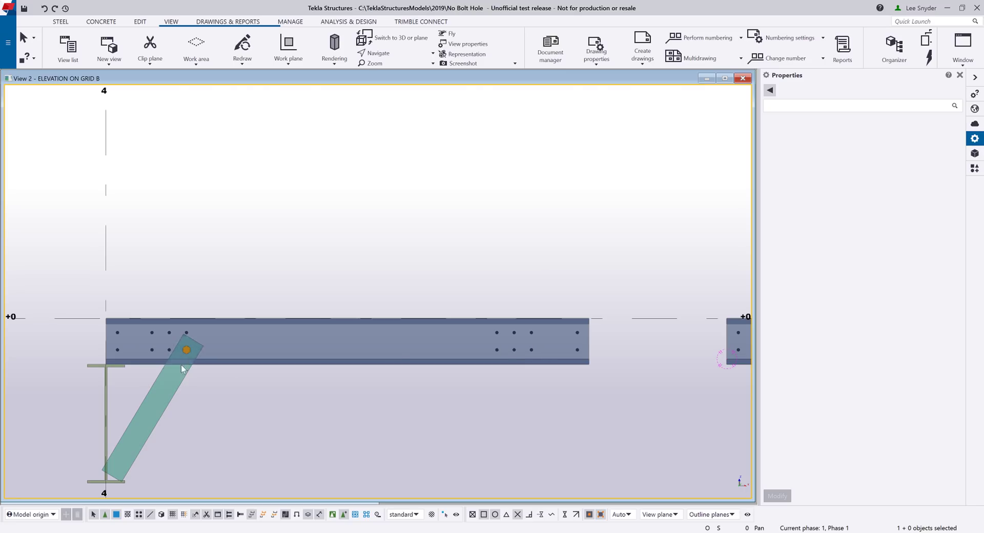
pyautogui.scroll(-2, 187, 351)
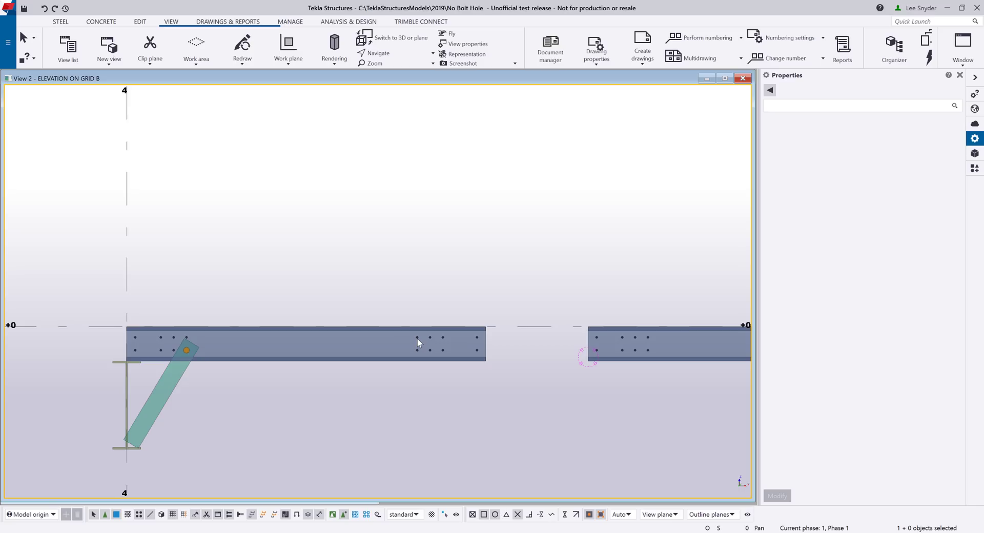
pyautogui.scroll(-1, 396, 349)
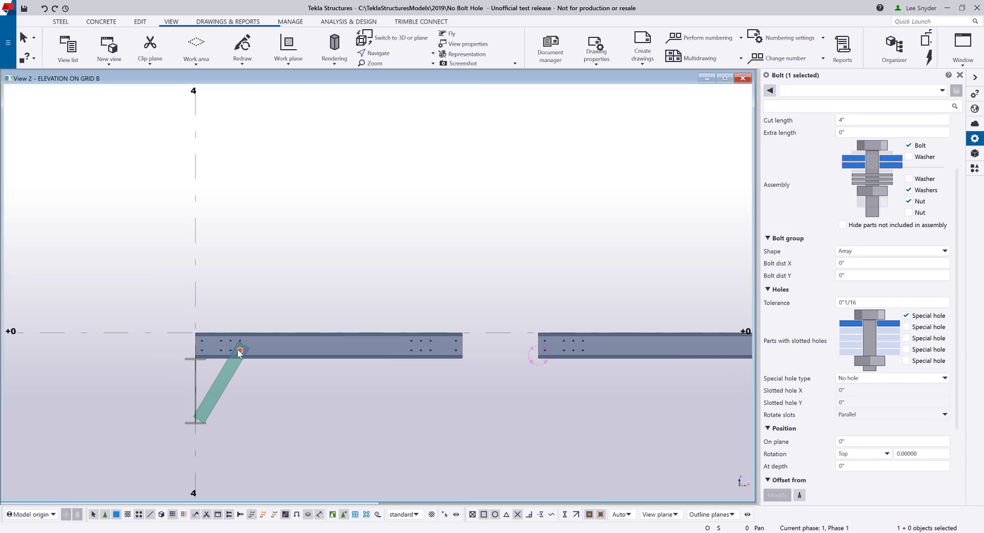
# - Review the properties of beam B3, then of angle brace M2 (L4X4X1/2, A36)
pyautogui.scroll(3, 239, 352)
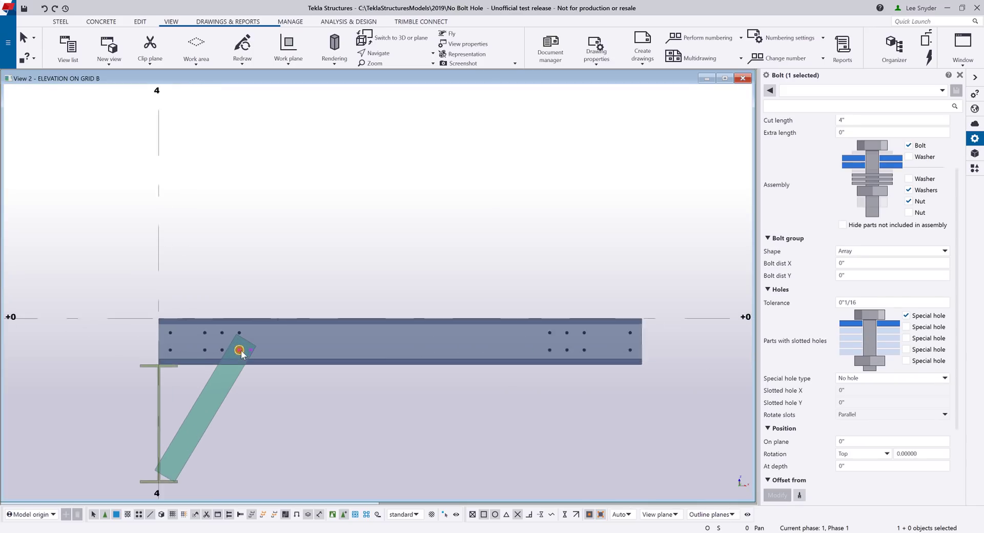
pyautogui.click(292, 365)
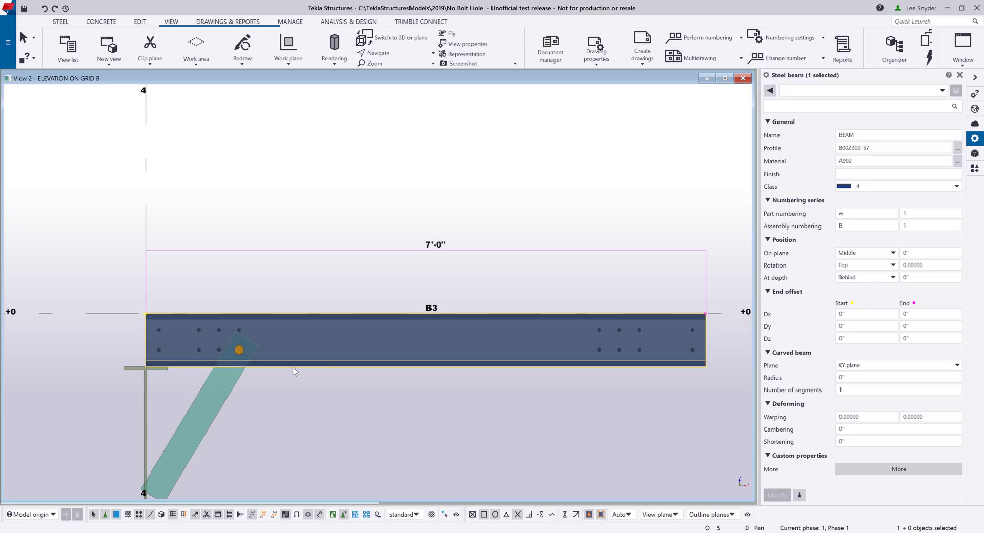
pyautogui.click(235, 378)
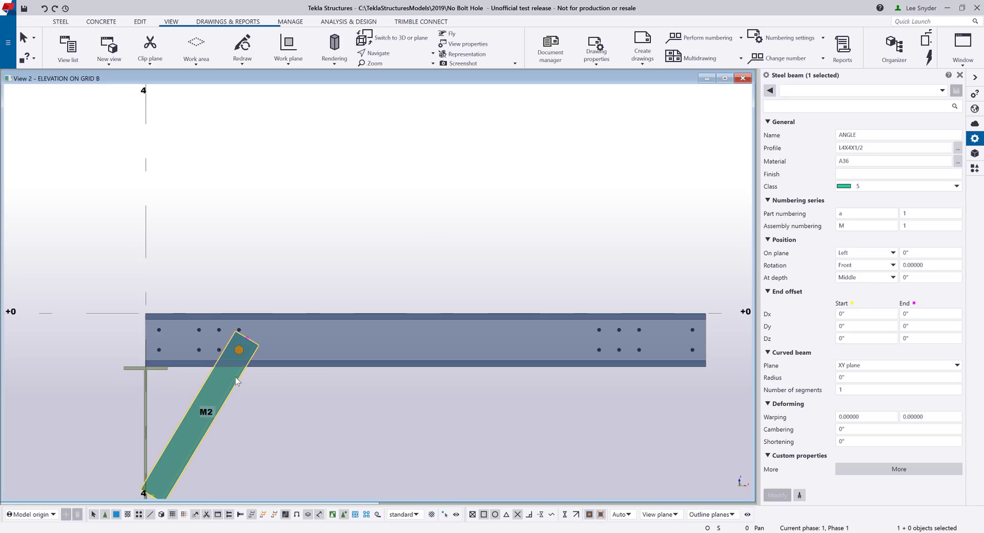
# - Select both 7'-0" beams to confirm they share mark B3, profile 800Z300-57 and material A992
pyautogui.scroll(-3, 236, 376)
pyautogui.click(303, 368)
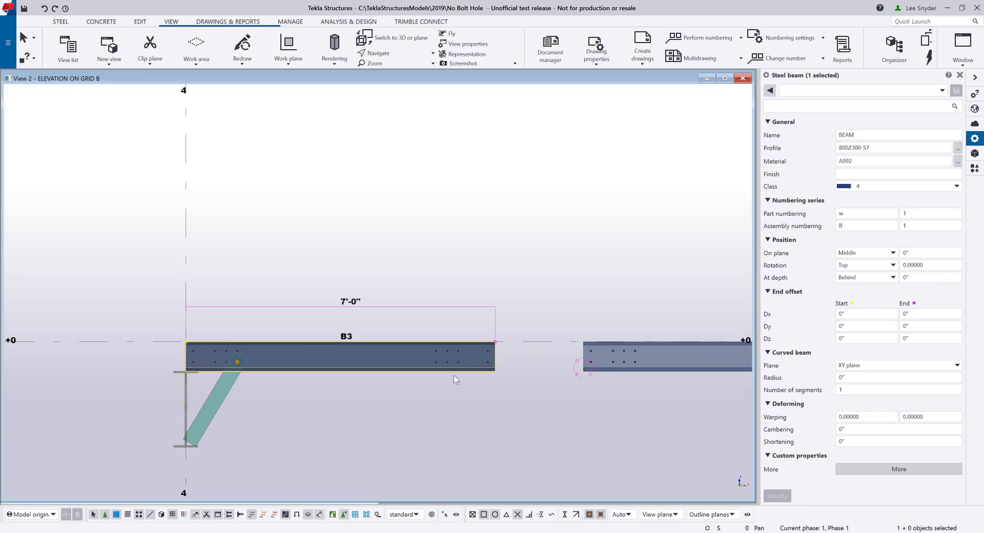
pyautogui.keyDown('shift'); pyautogui.click(669, 366); pyautogui.keyUp('shift')
pyautogui.moveTo(647, 400); pyautogui.dragTo(565, 383, button='middle')
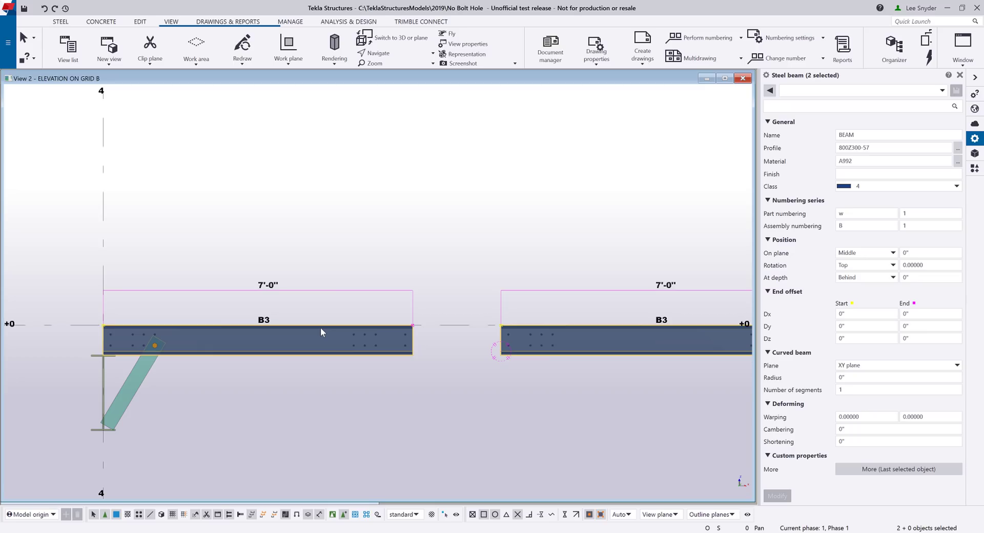
# - Close the grid B elevation, enlarge View 1 - 3d, and hide the two bolts at the lower tread's end
pyautogui.click(742, 78)
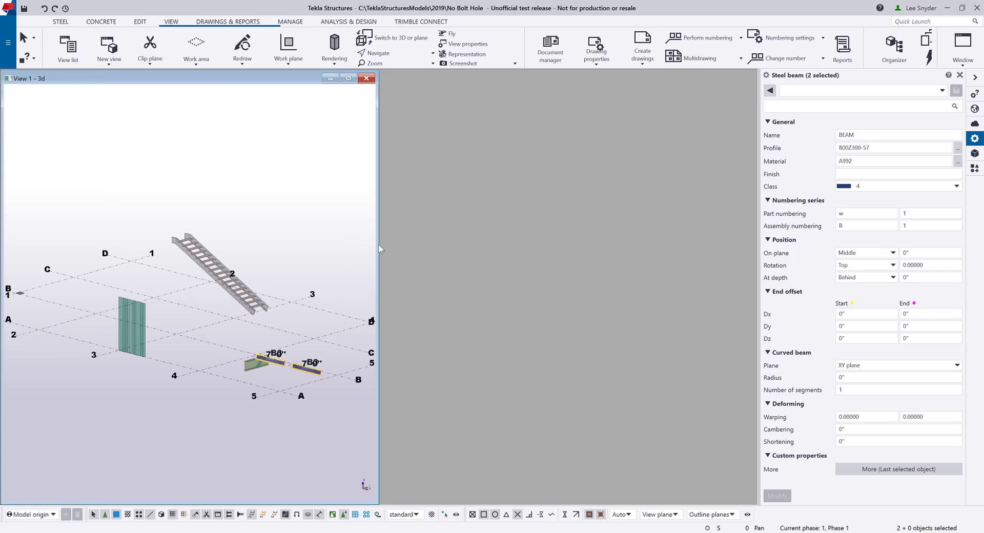
pyautogui.moveTo(378, 244); pyautogui.dragTo(757, 267)
pyautogui.scroll(6, 446, 280)
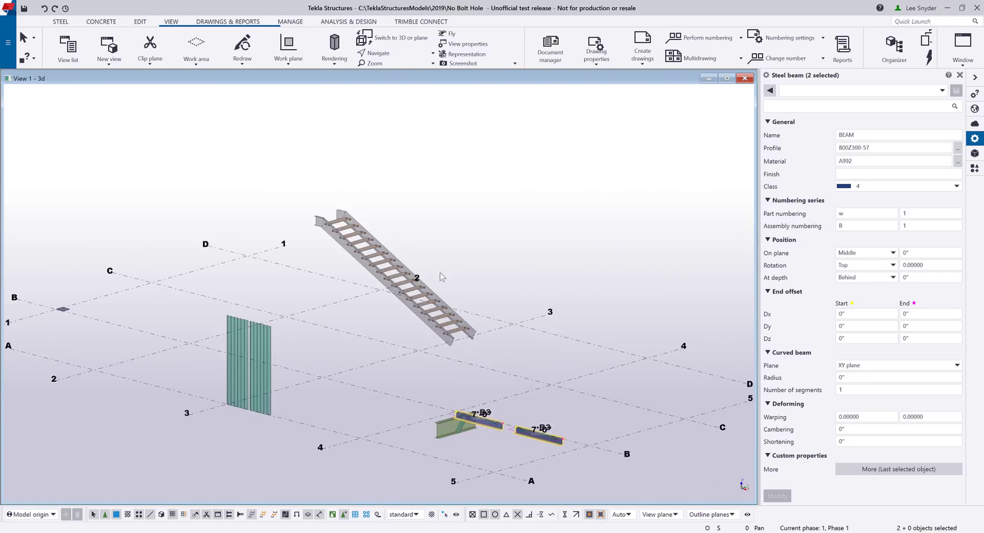
pyautogui.click(467, 294)
pyautogui.scroll(8, 510, 421)
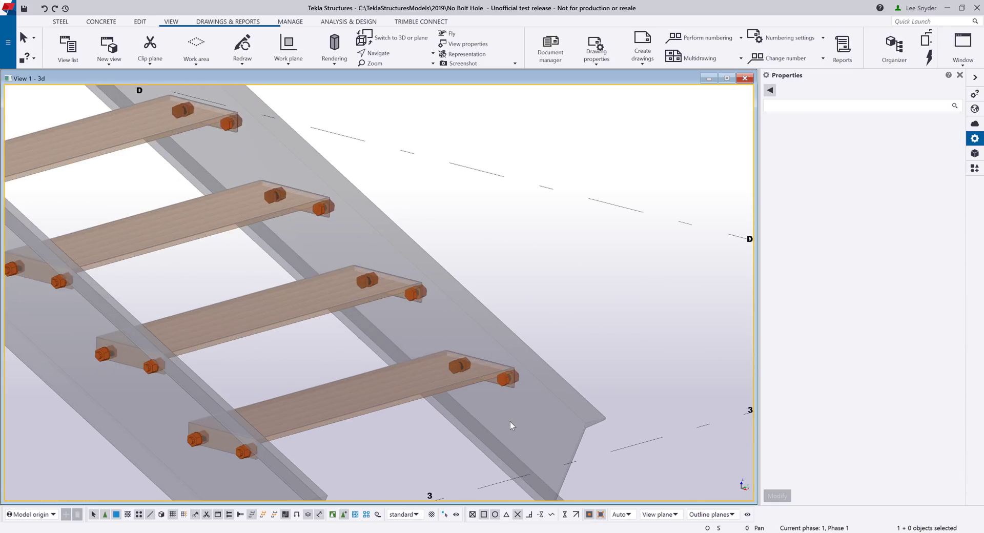
pyautogui.scroll(3, 509, 421)
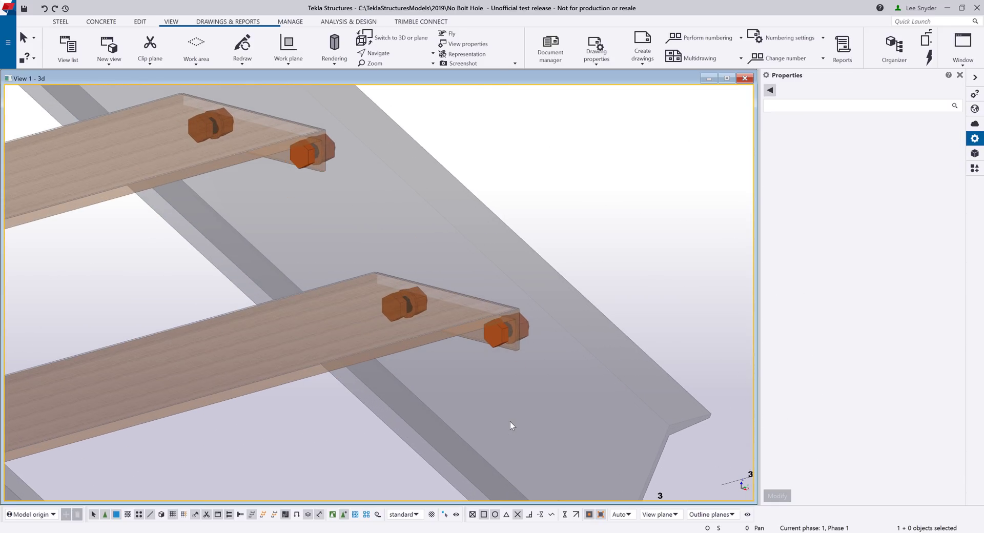
pyautogui.rightClick(497, 339)
pyautogui.click(517, 446)
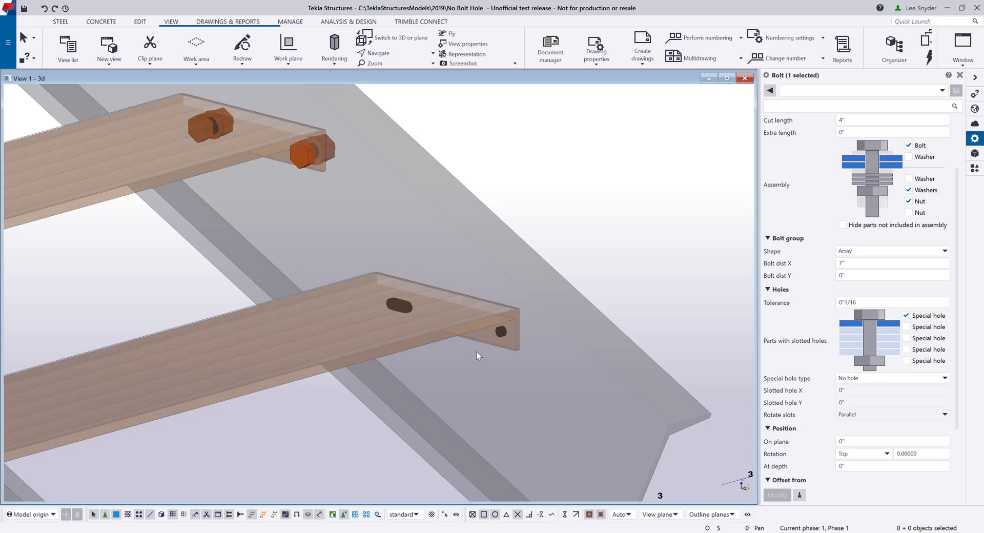
# - Redraw the 3D view so the lower tread's two hidden bolts reappear
pyautogui.rightClick(647, 188)
pyautogui.rightClick(611, 195)
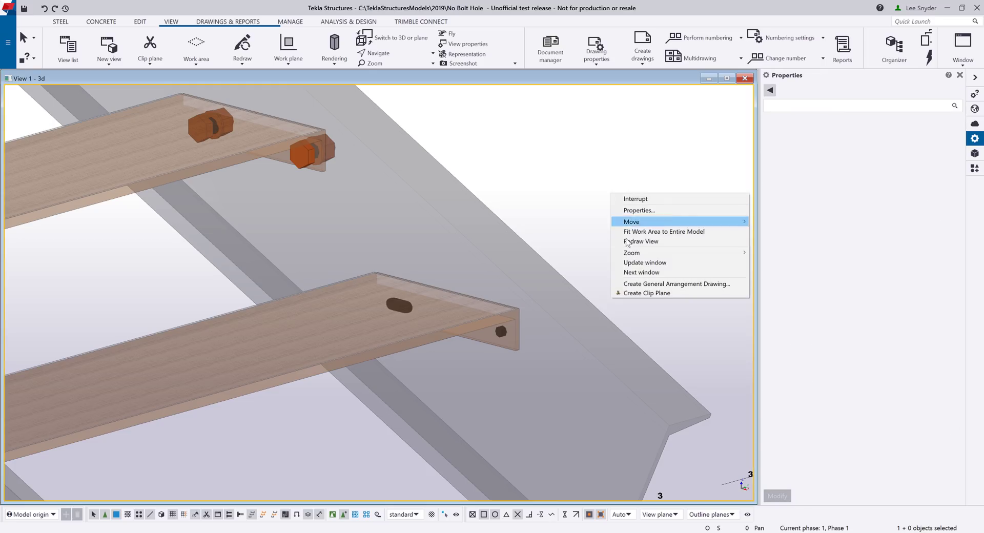
pyautogui.click(627, 242)
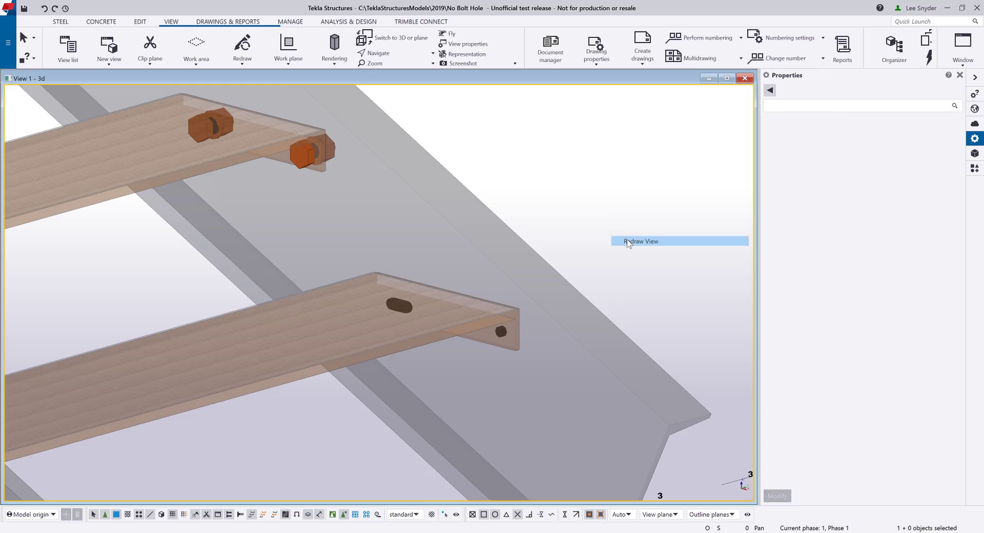
# - Inspect the properties of the lower tread and then the stringer
pyautogui.click(474, 329)
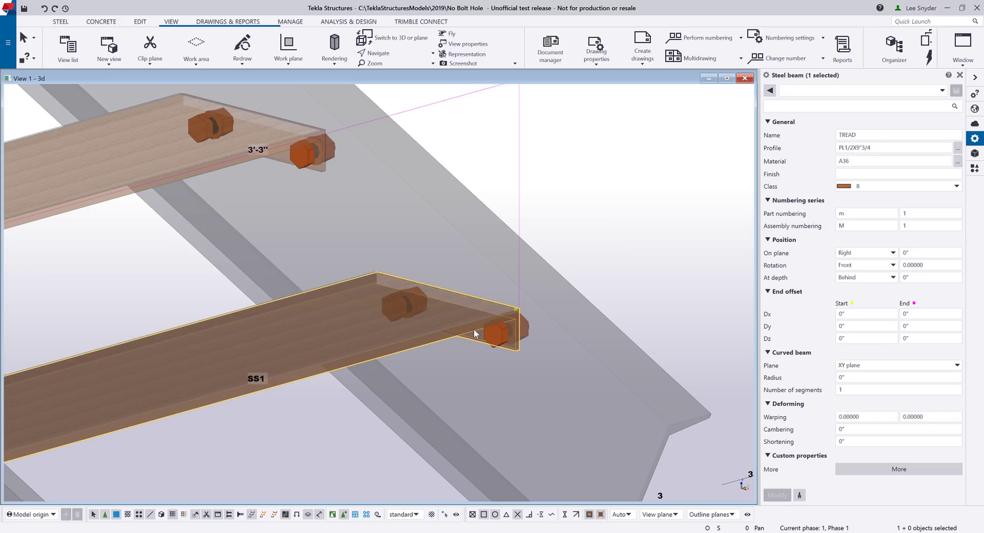
pyautogui.click(558, 321)
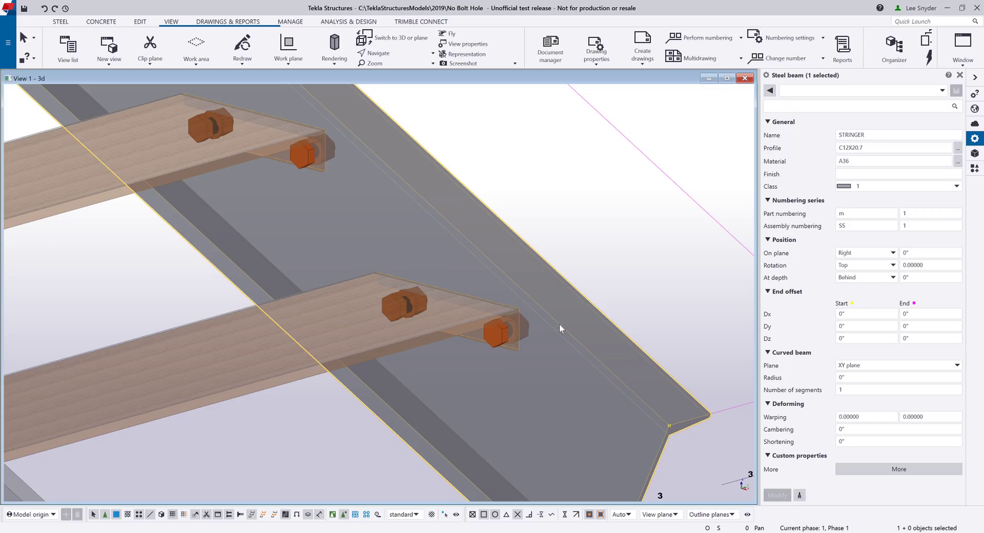
pyautogui.press('Escape')
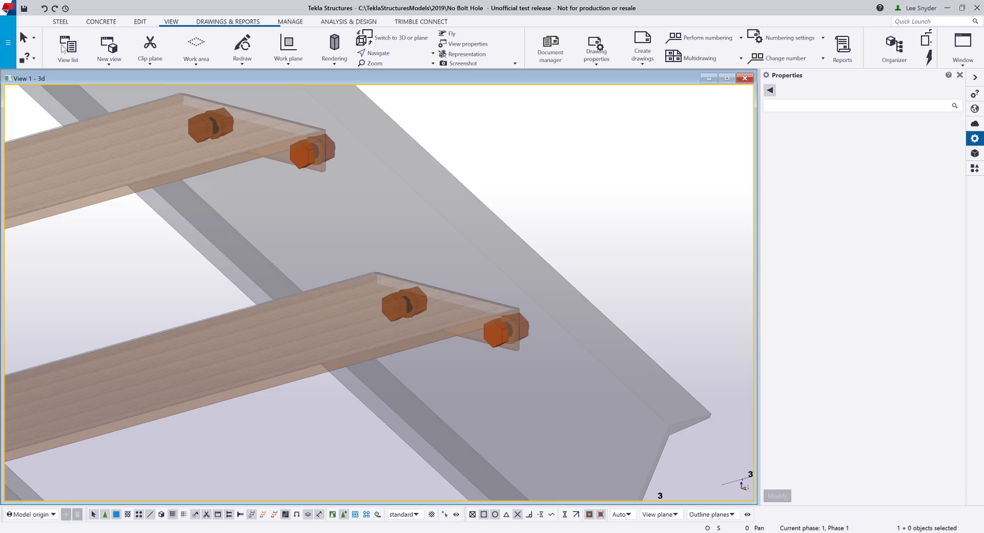
# - Open the SS1 stringer assembly drawing and view its bill of material showing 68 3/4"Ø A325N bolts
pyautogui.click(225, 22)
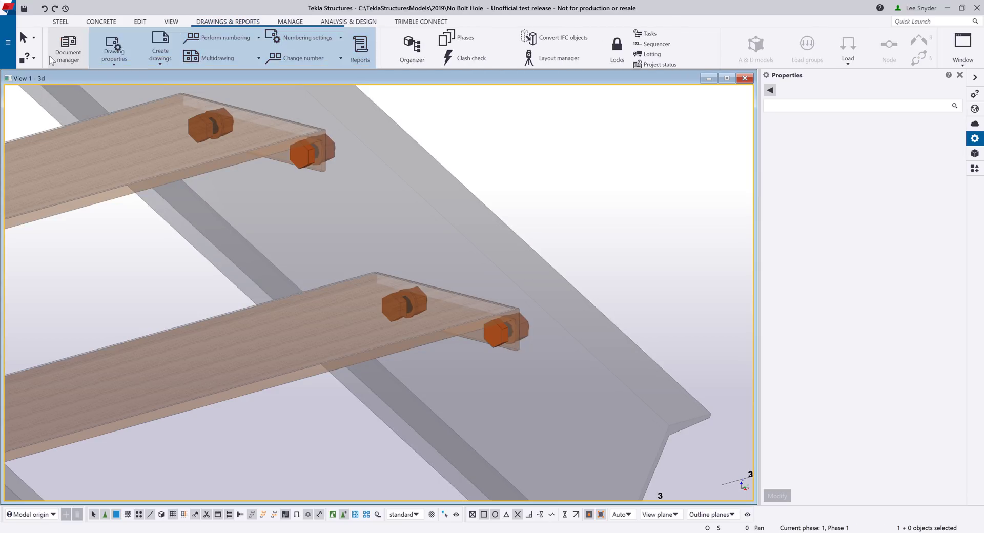
pyautogui.click(68, 53)
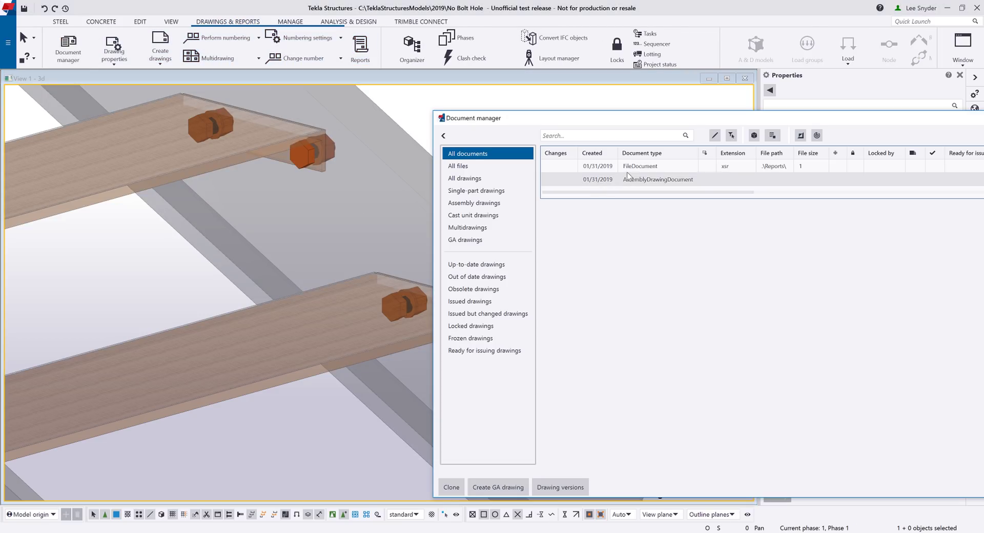
pyautogui.doubleClick(636, 180)
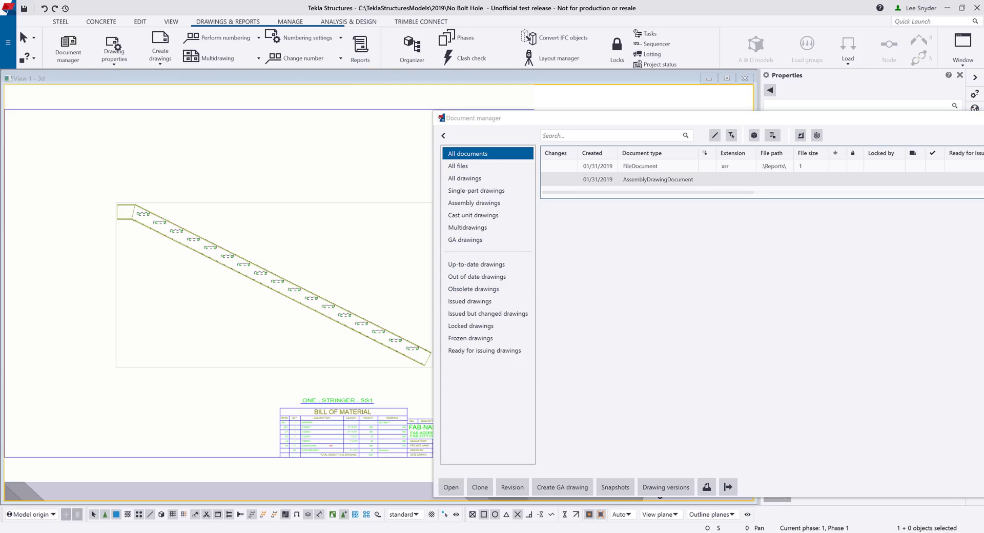
pyautogui.scroll(5, 304, 386)
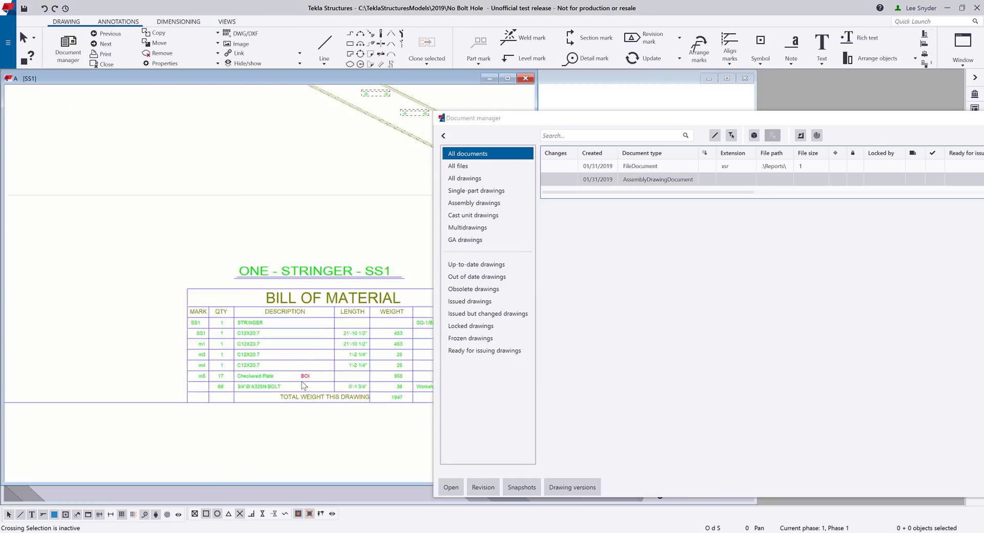
pyautogui.moveTo(331, 424)
pyautogui.mouseDown(button='middle')
pyautogui.moveTo(226, 407)
pyautogui.moveTo(247, 411)
pyautogui.mouseUp(button='middle')
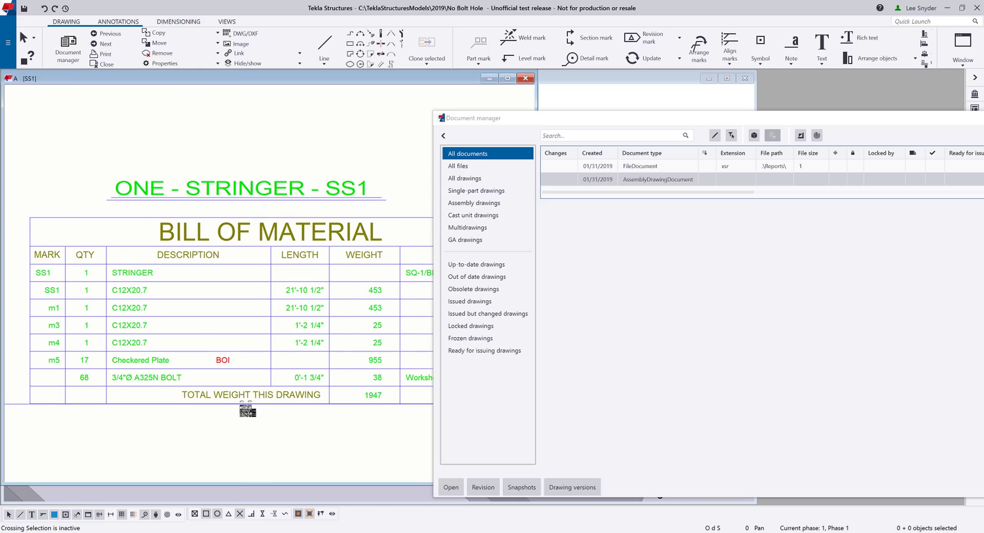